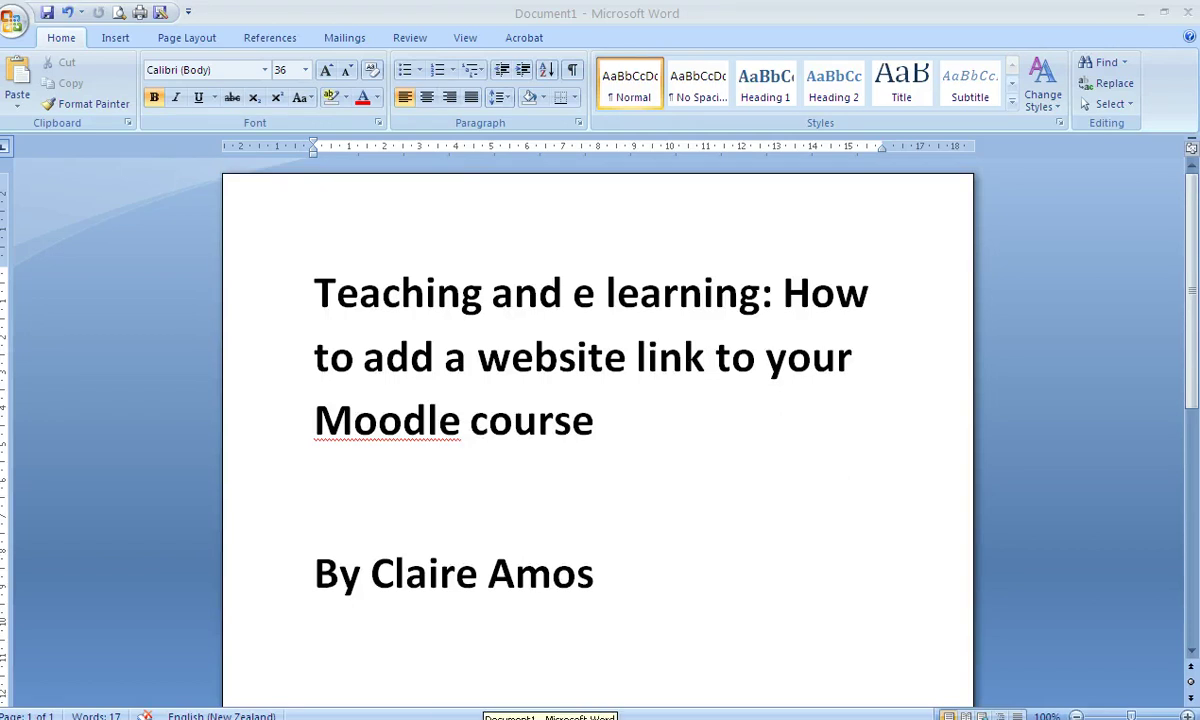
Switch from the Word title page to the EGGS Net Moodle site in Firefox
{"action": "left_click", "coordinate": [510, 718]}
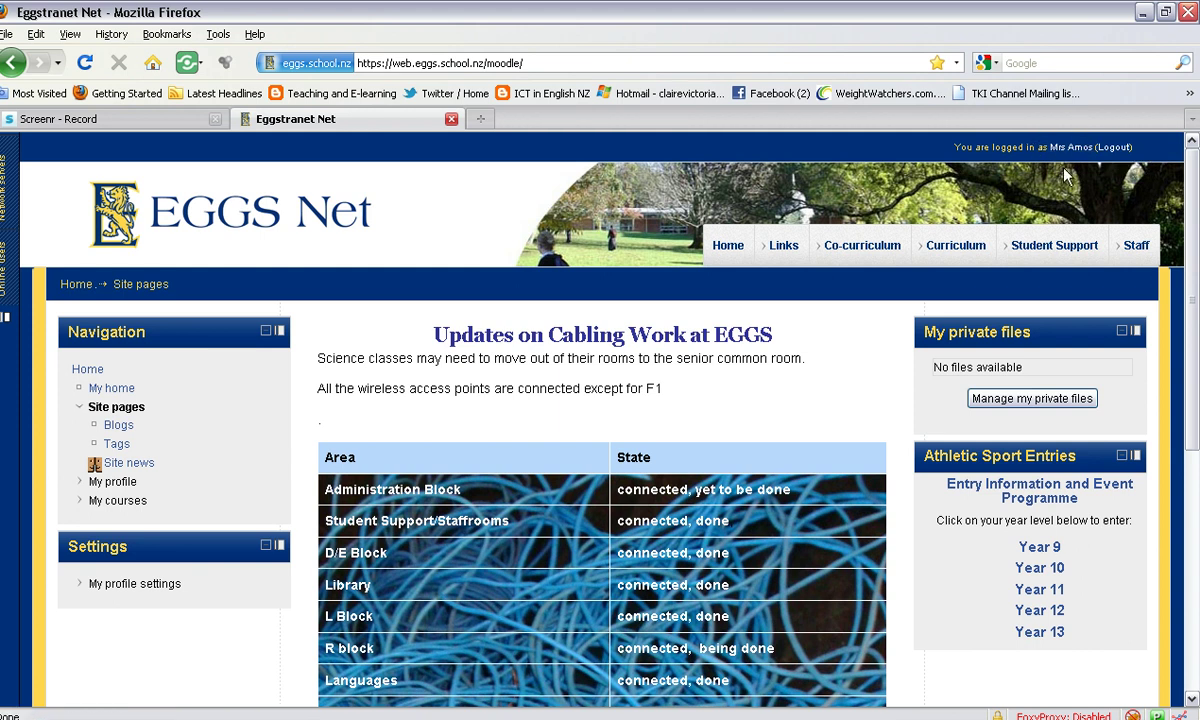
Expand My courses in the Navigation block to list 12ENFAM, 13ENGAM, Mahara and Library
{"action": "left_click", "coordinate": [114, 504]}
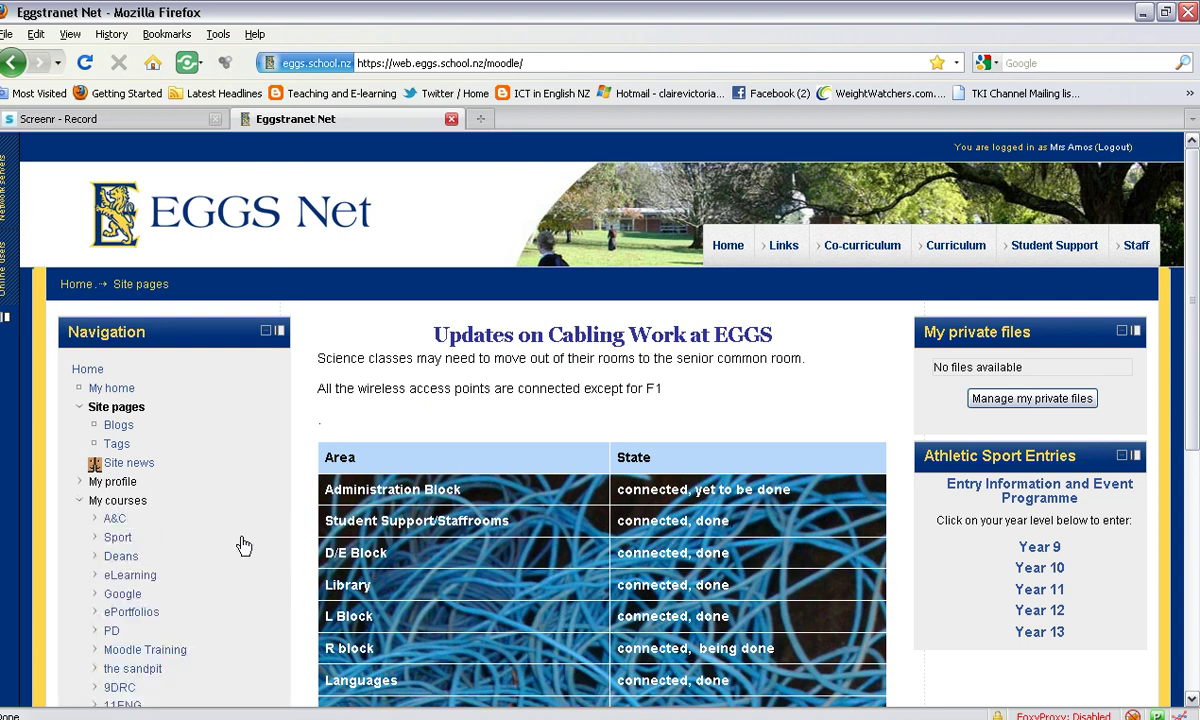
{"action": "scroll", "coordinate": [872, 535], "scroll_direction": "down", "scroll_amount": 3}
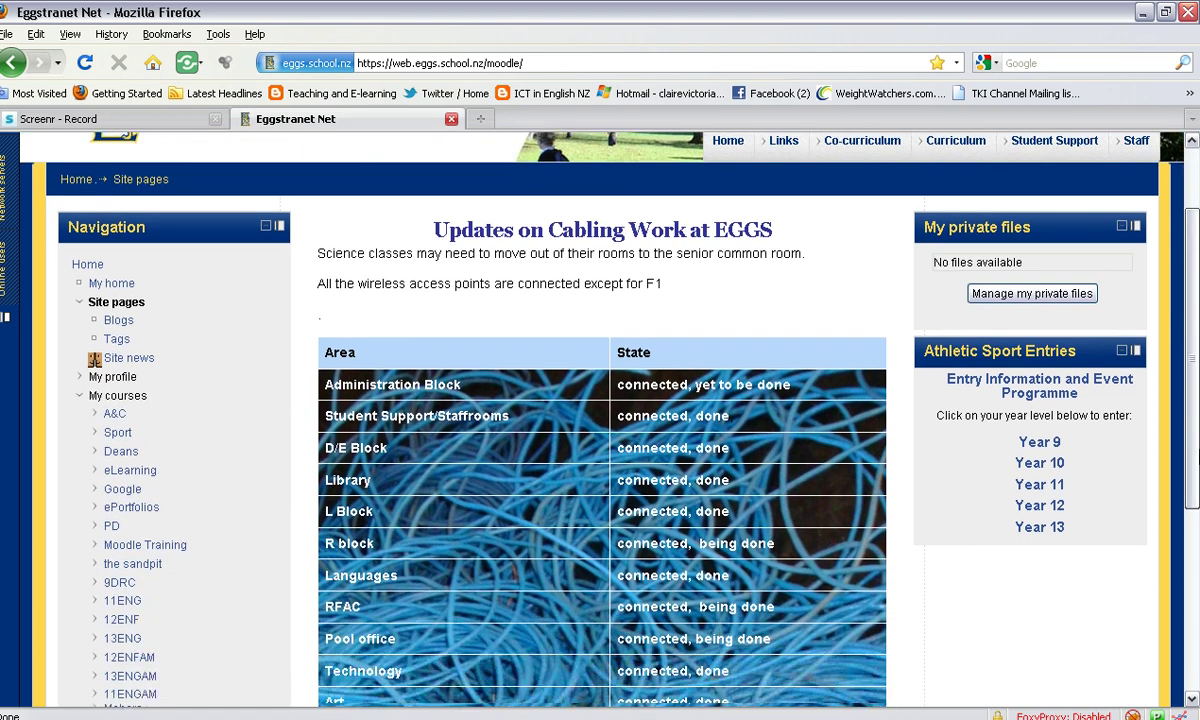
{"action": "scroll", "coordinate": [688, 597], "scroll_direction": "down", "scroll_amount": 2}
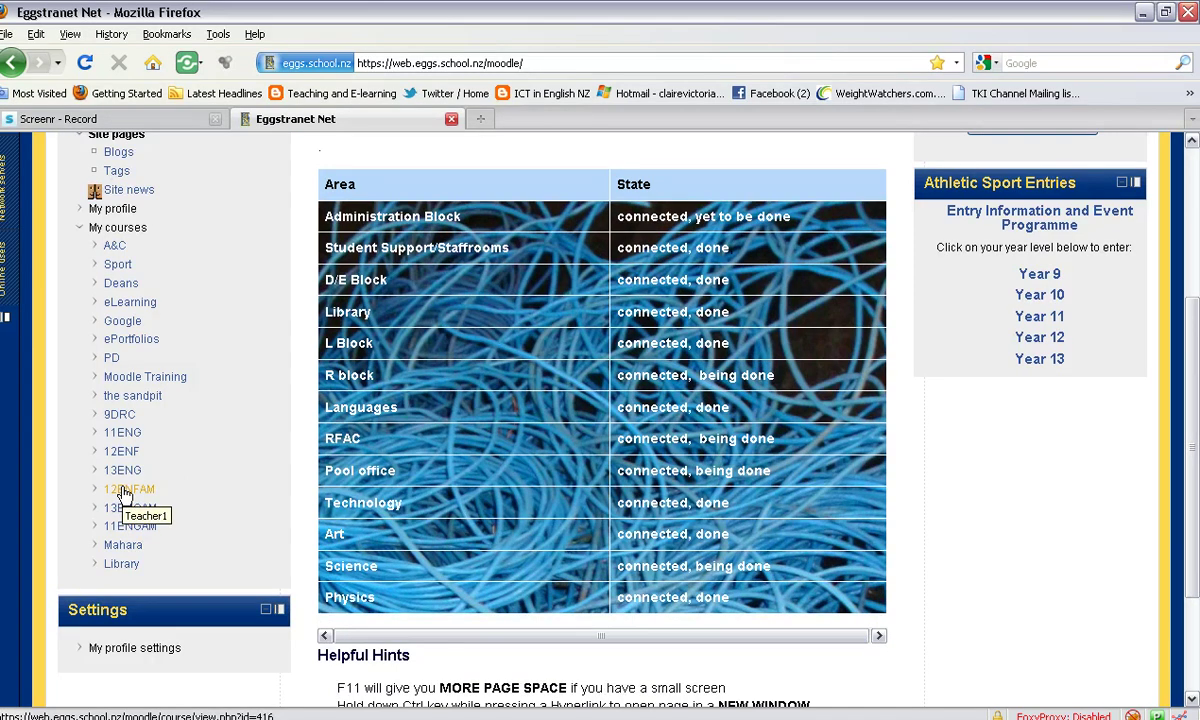
Open the 12ENFAM course, turn editing on, and scroll to Unit One: Poetry
{"action": "left_click", "coordinate": [121, 491]}
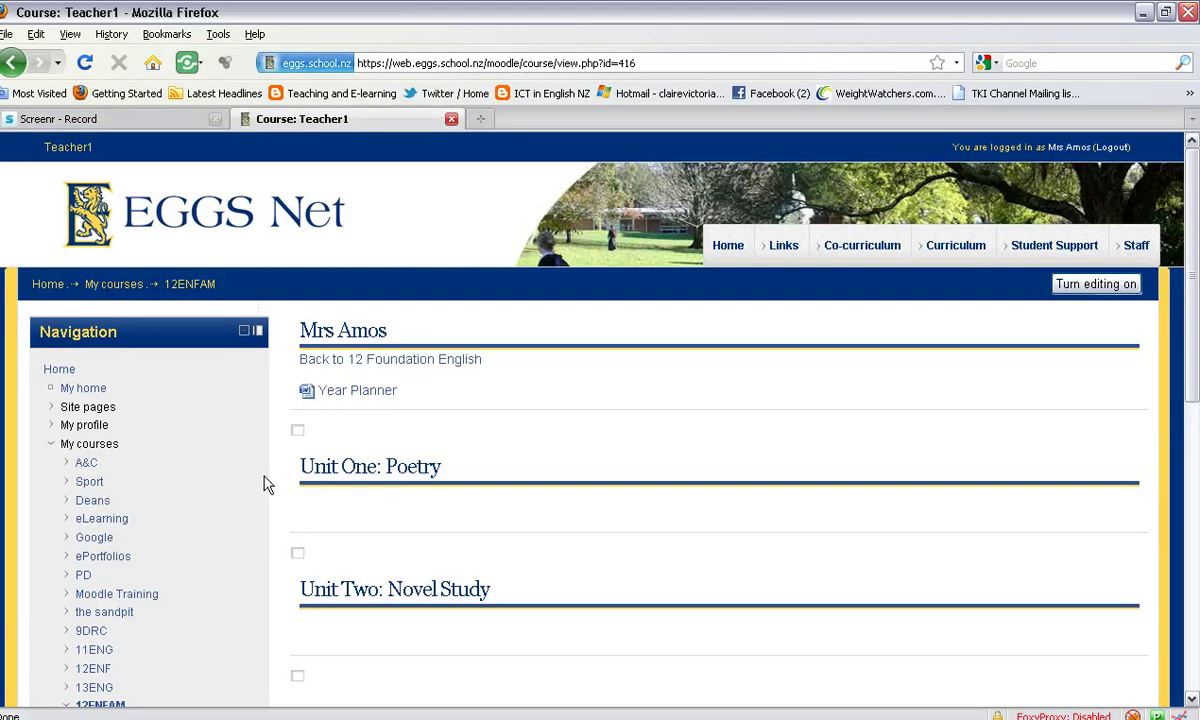
{"action": "left_click", "coordinate": [1100, 285]}
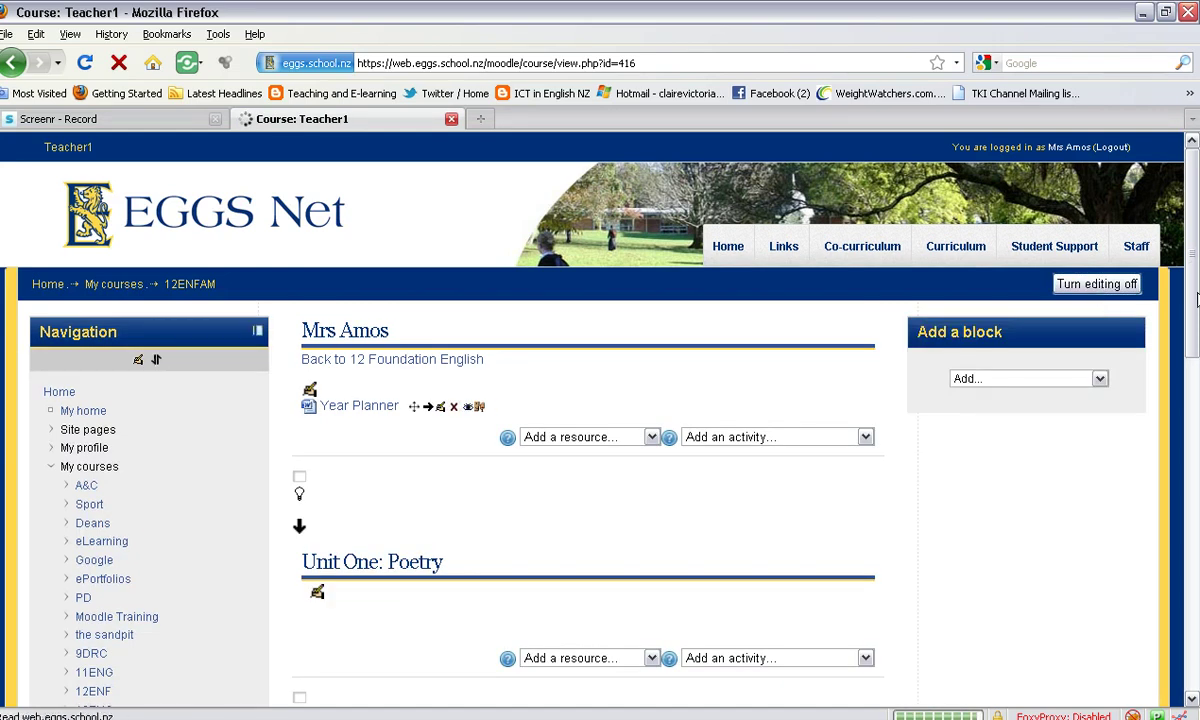
{"action": "scroll", "coordinate": [1197, 300], "scroll_direction": "down", "scroll_amount": 1}
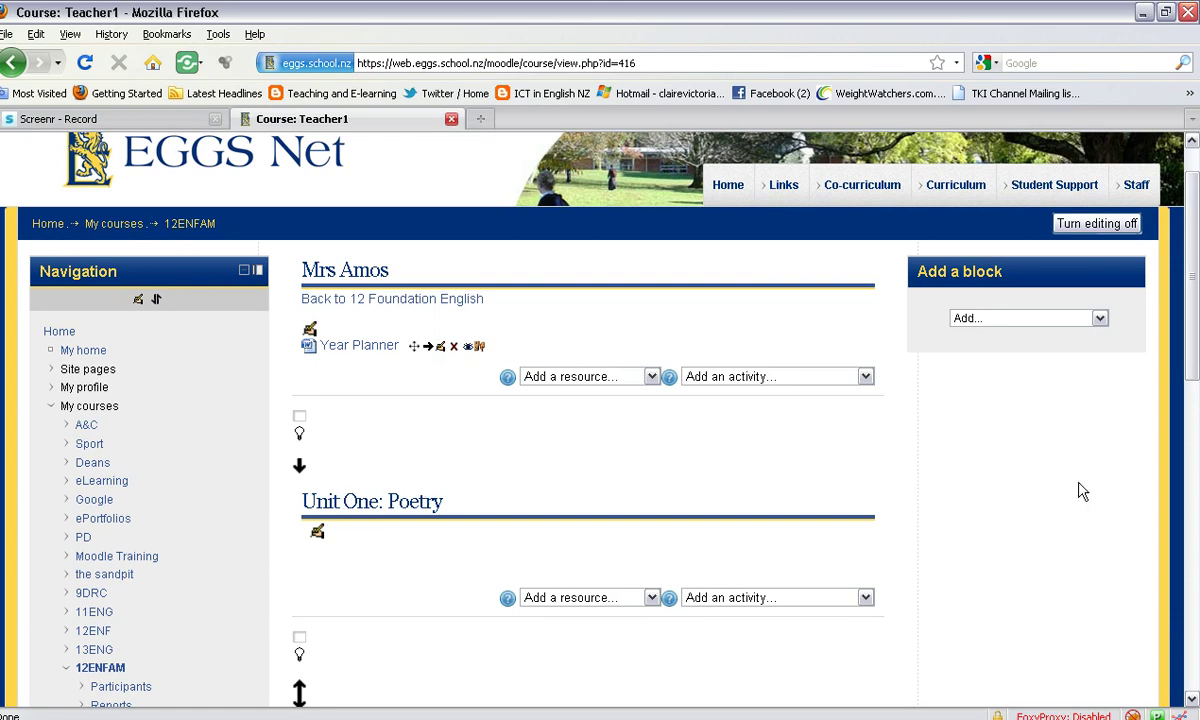
{"action": "left_click_drag", "start_coordinate": [1193, 370], "coordinate": [1193, 398]}
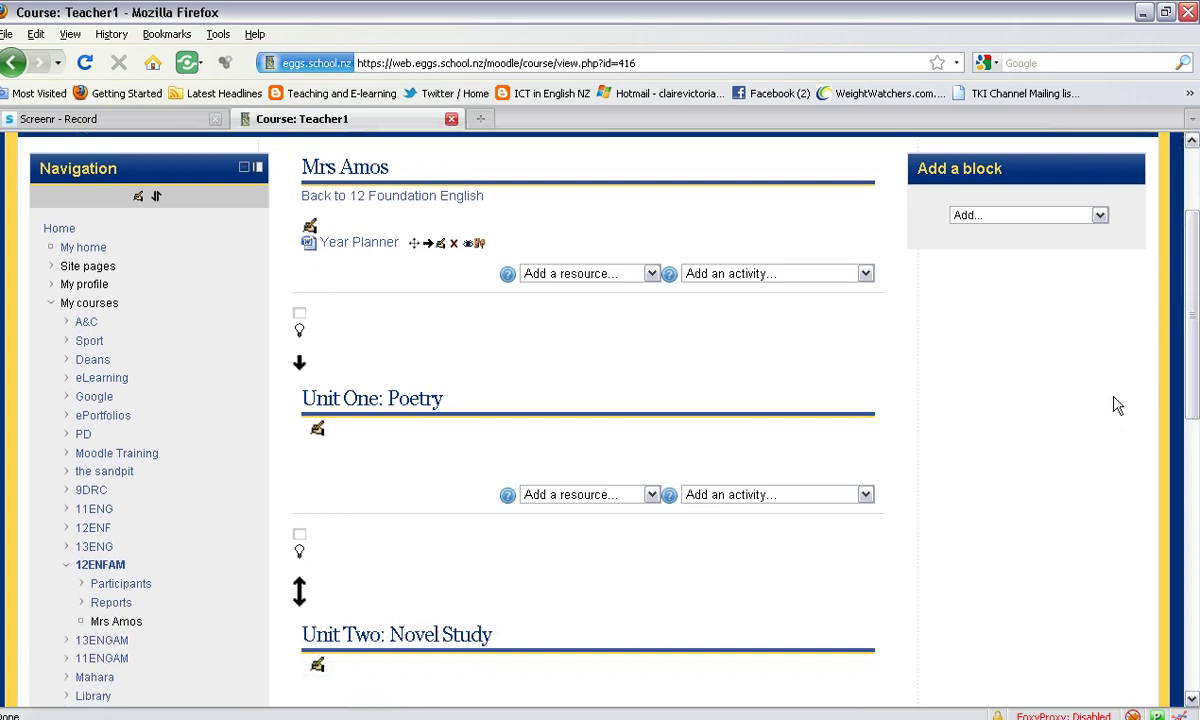
Choose URL from the Add a resource list under Unit One: Poetry
{"action": "left_click", "coordinate": [651, 495]}
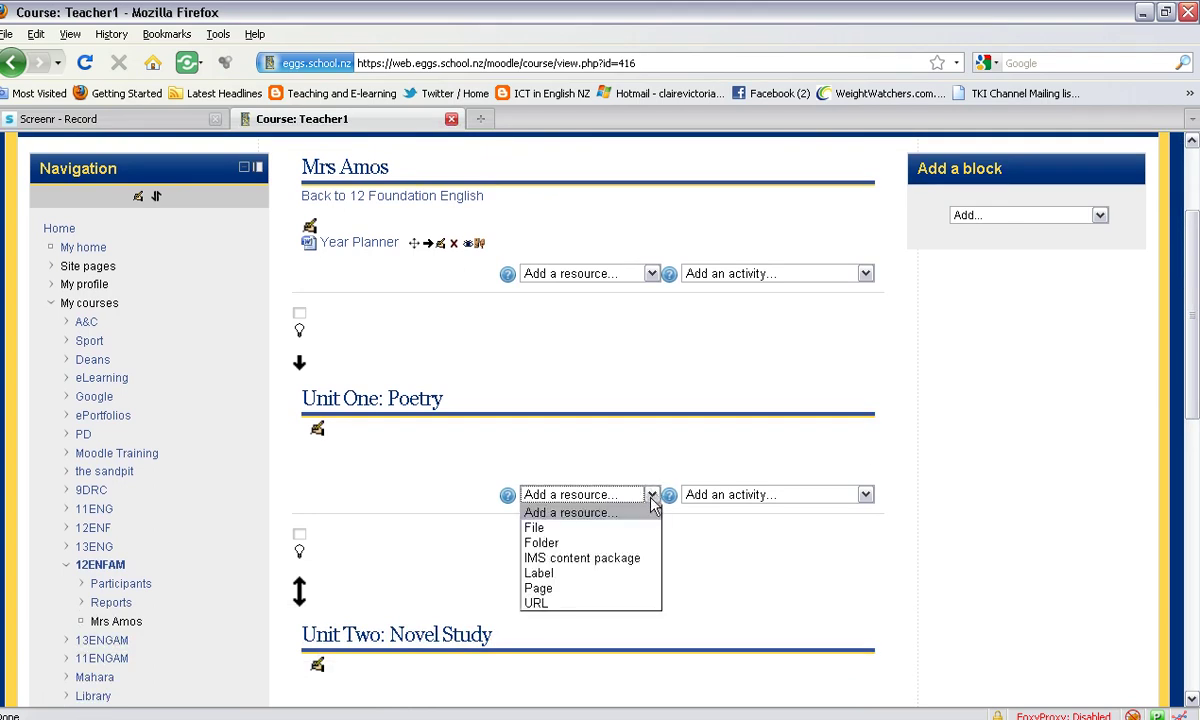
{"action": "left_click", "coordinate": [578, 605]}
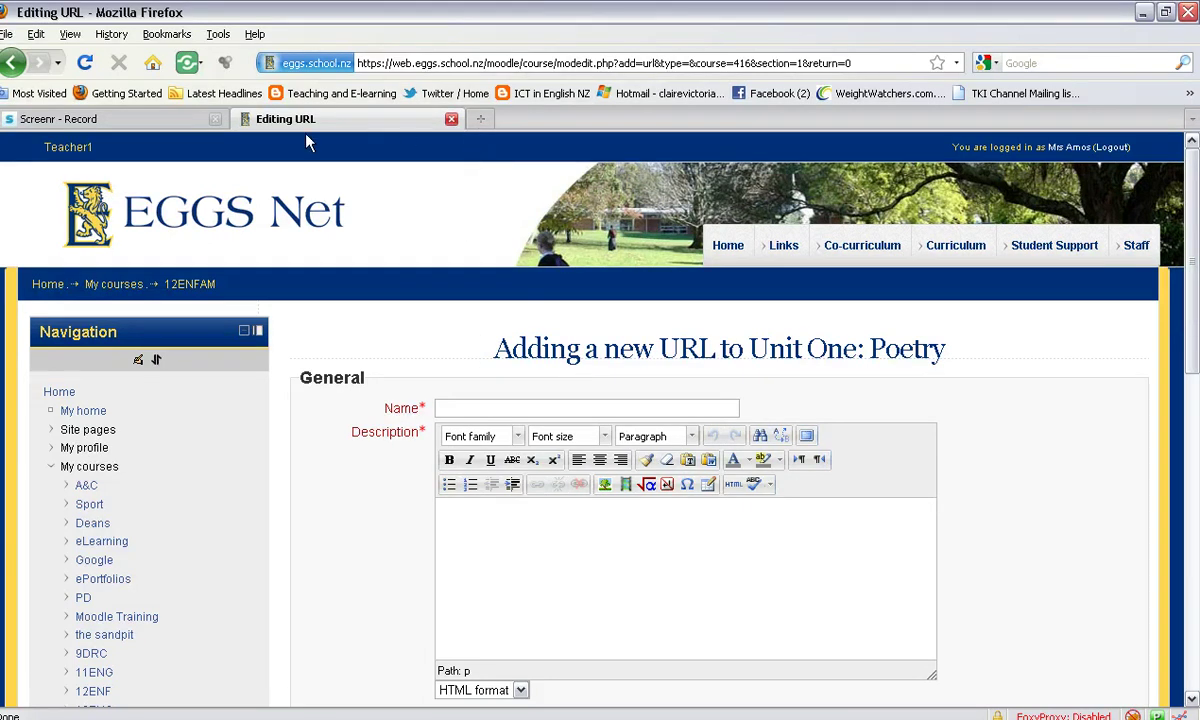
Search Google for 'may angelou' in a new browser tab
{"action": "left_click", "coordinate": [482, 121]}
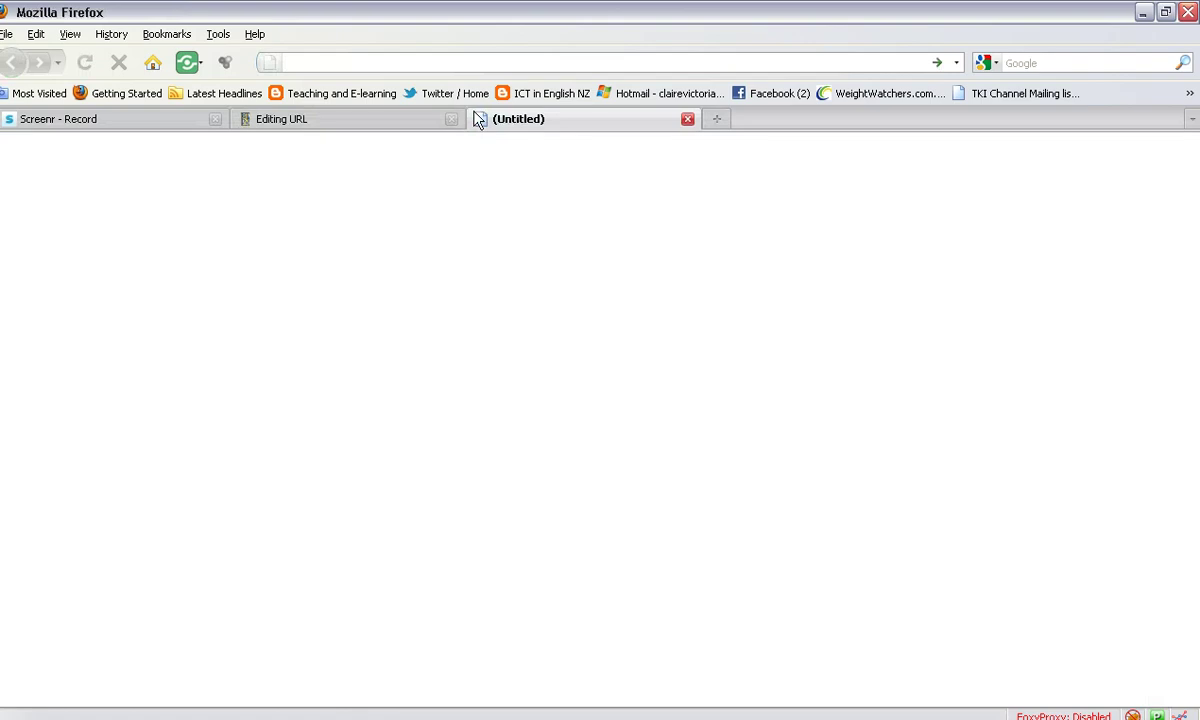
{"action": "left_click", "coordinate": [1051, 63]}
{"action": "type", "text": "may angelou"}
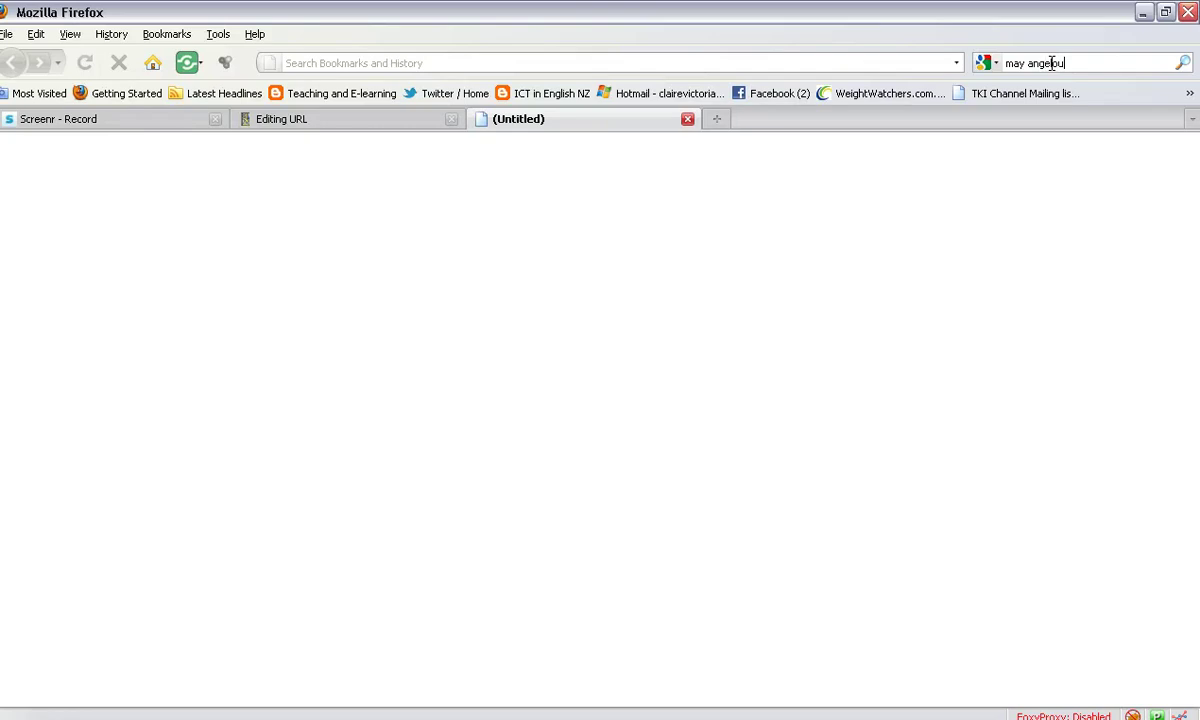
{"action": "key", "text": "Return"}
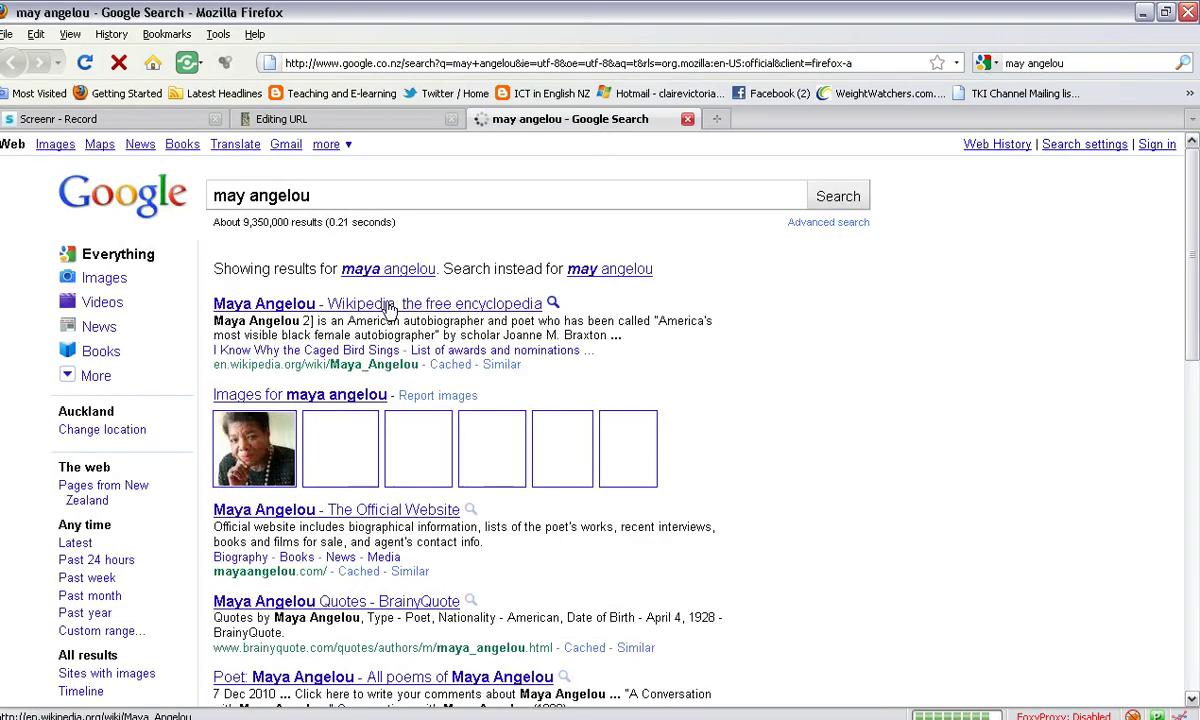
Open the official Maya Angelou website and copy its mayaangelou.com address
{"action": "left_click", "coordinate": [297, 510]}
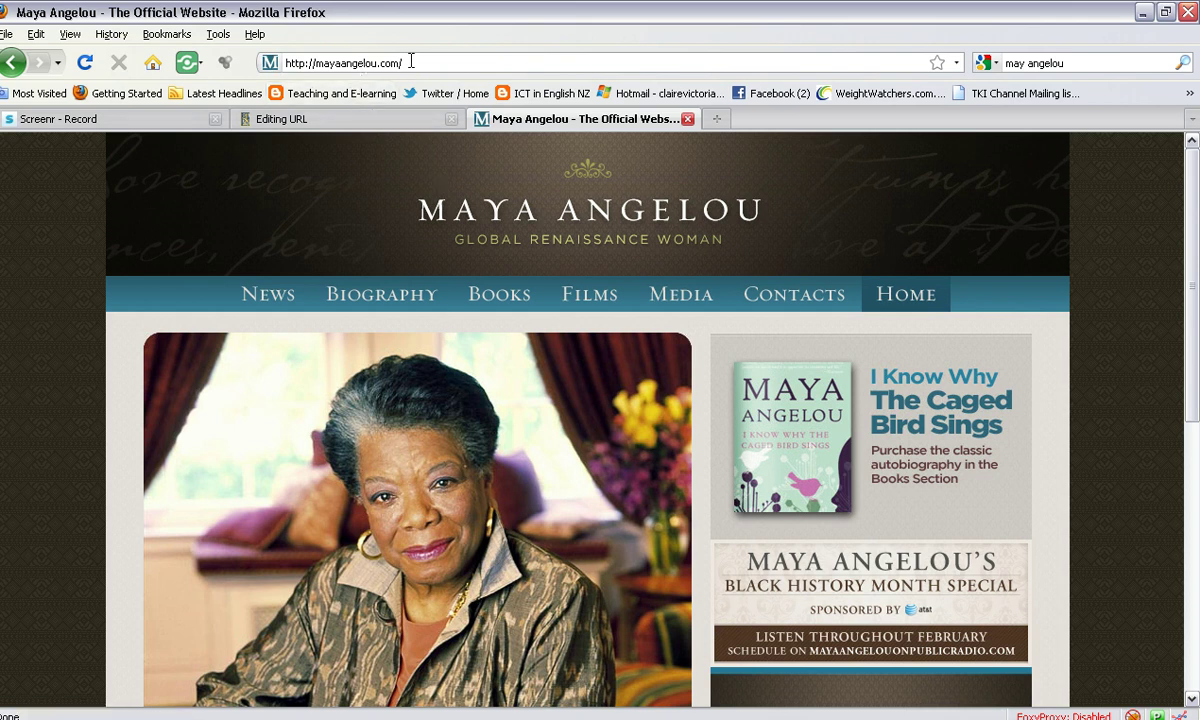
{"action": "left_click_drag", "start_coordinate": [406, 63], "coordinate": [284, 62]}
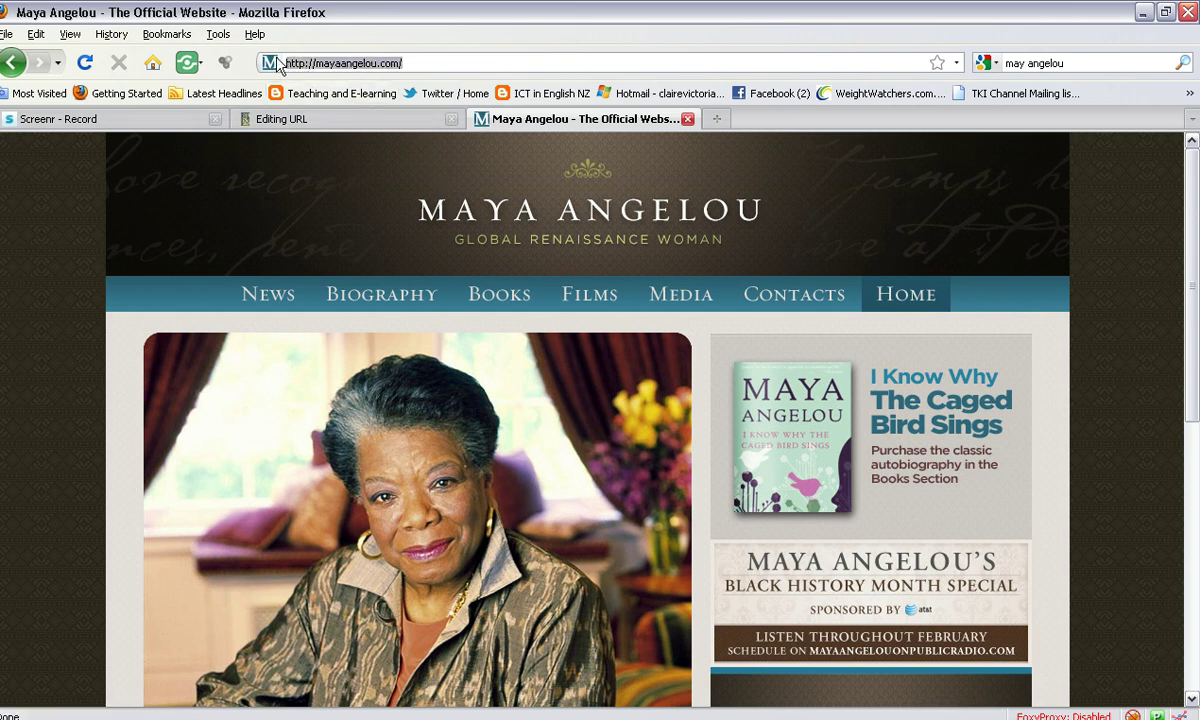
{"action": "right_click", "coordinate": [297, 63]}
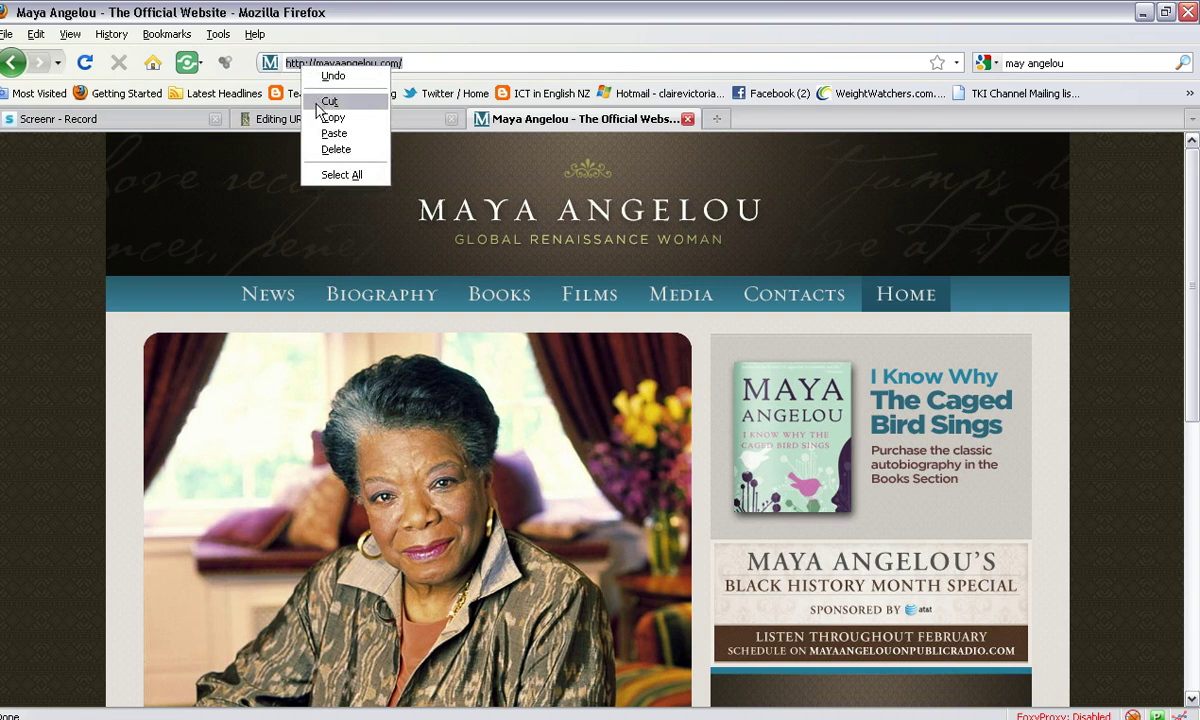
{"action": "left_click", "coordinate": [322, 119]}
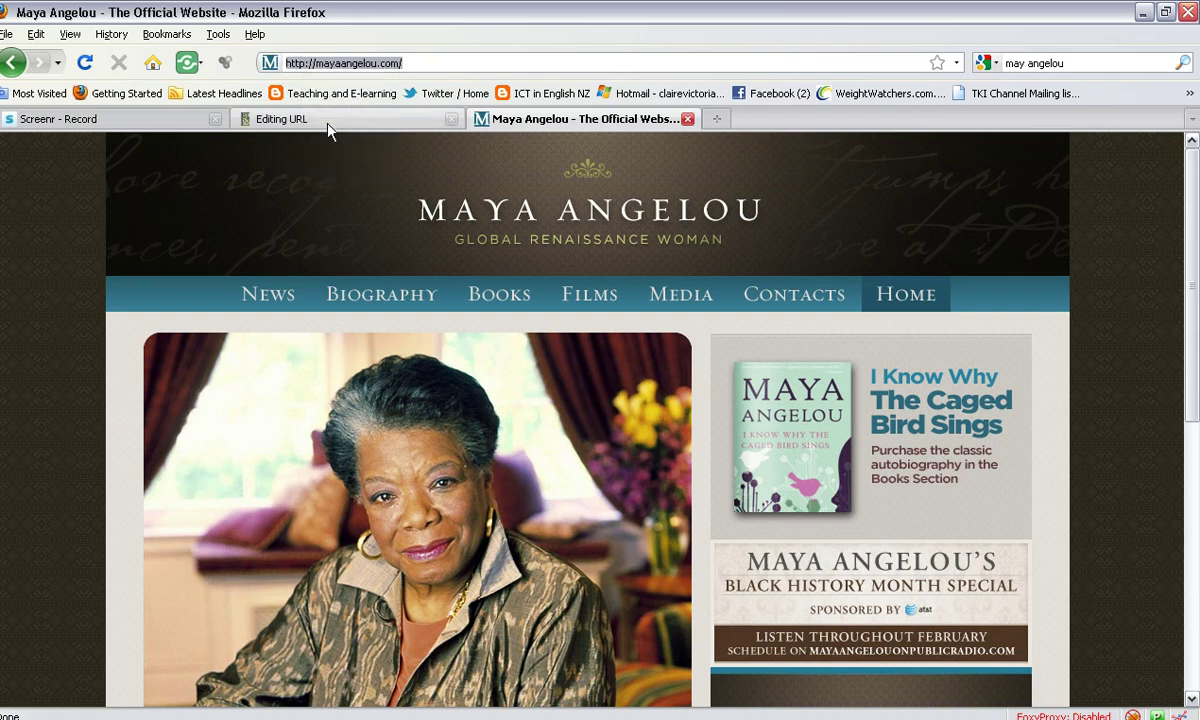
Back in the URL form, enter name 'May Angelou Website' and description 'Maya Angelou Website'
{"action": "left_click", "coordinate": [326, 122]}
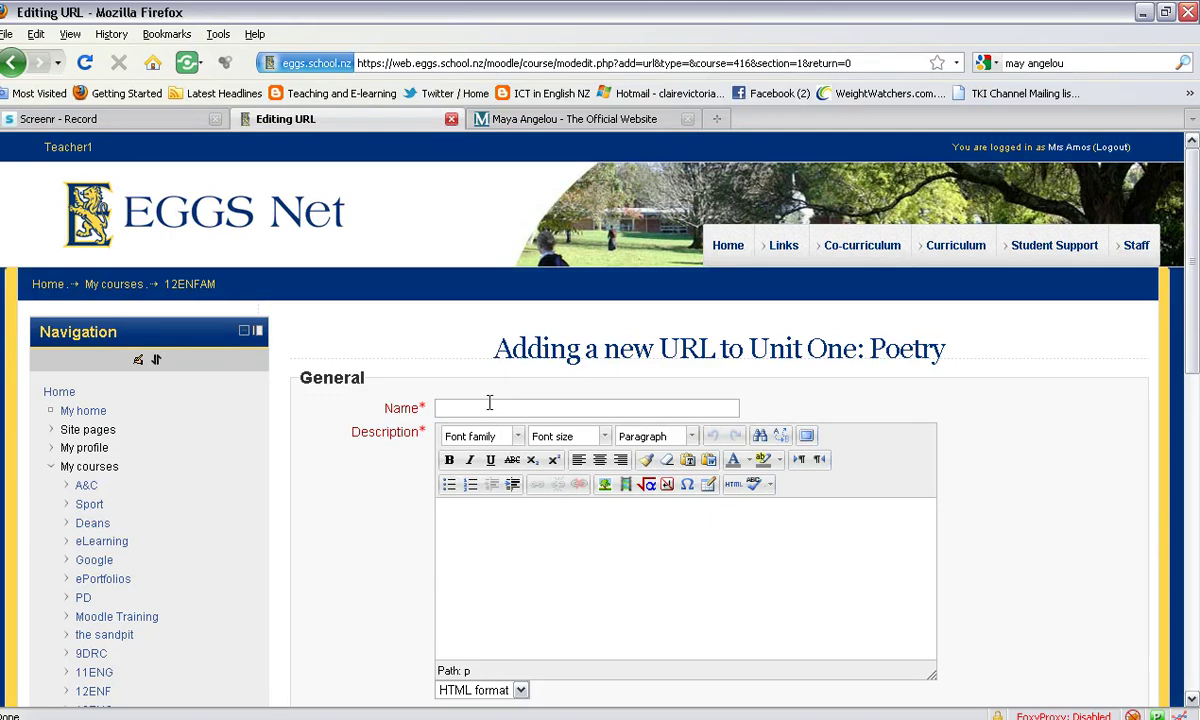
{"action": "type", "text": "May Angelou Website"}
{"action": "left_click", "coordinate": [502, 549]}
{"action": "type", "text": "May"}
{"action": "key", "text": "BackSpace"}
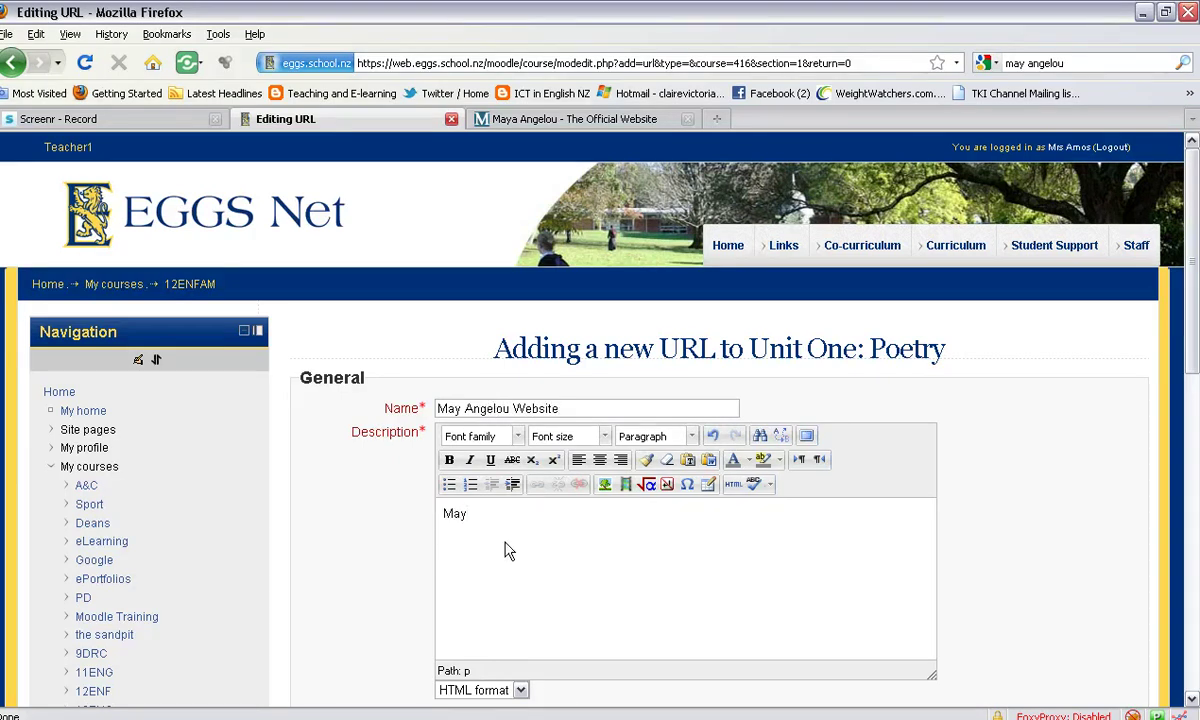
{"action": "type", "text": "a Angelou Website"}
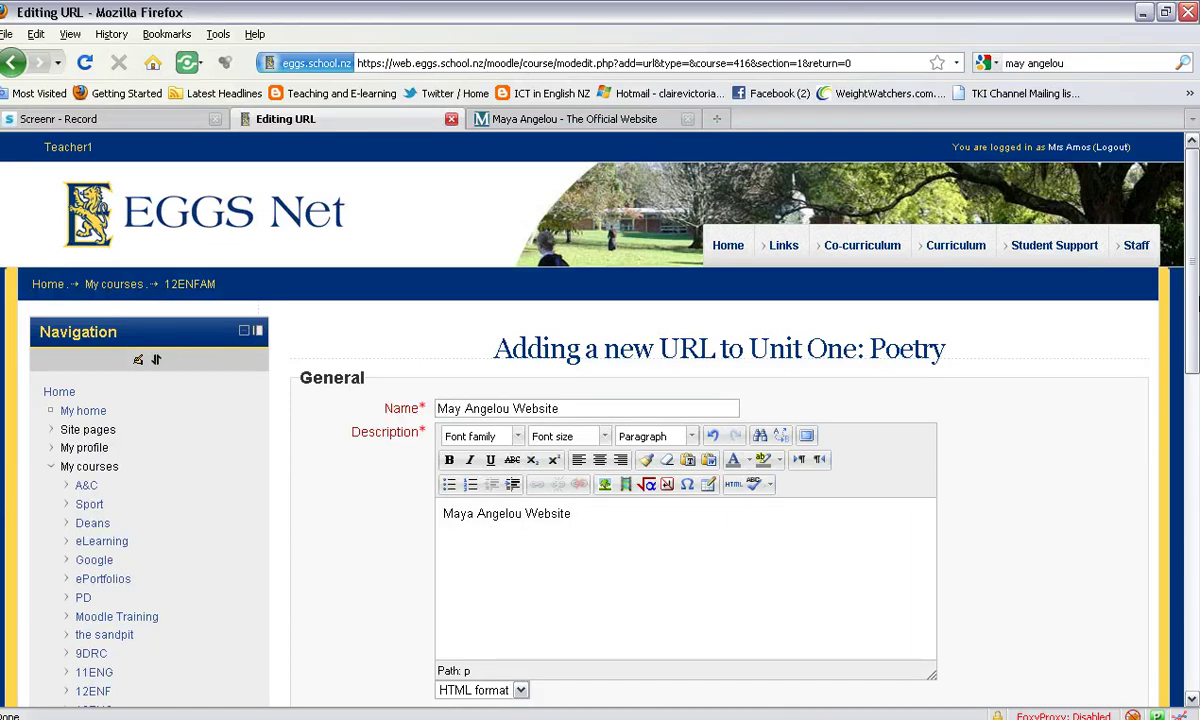
{"action": "scroll", "coordinate": [1190, 362], "scroll_direction": "down", "scroll_amount": 2}
{"action": "scroll", "coordinate": [1190, 362], "scroll_direction": "down", "scroll_amount": 4}
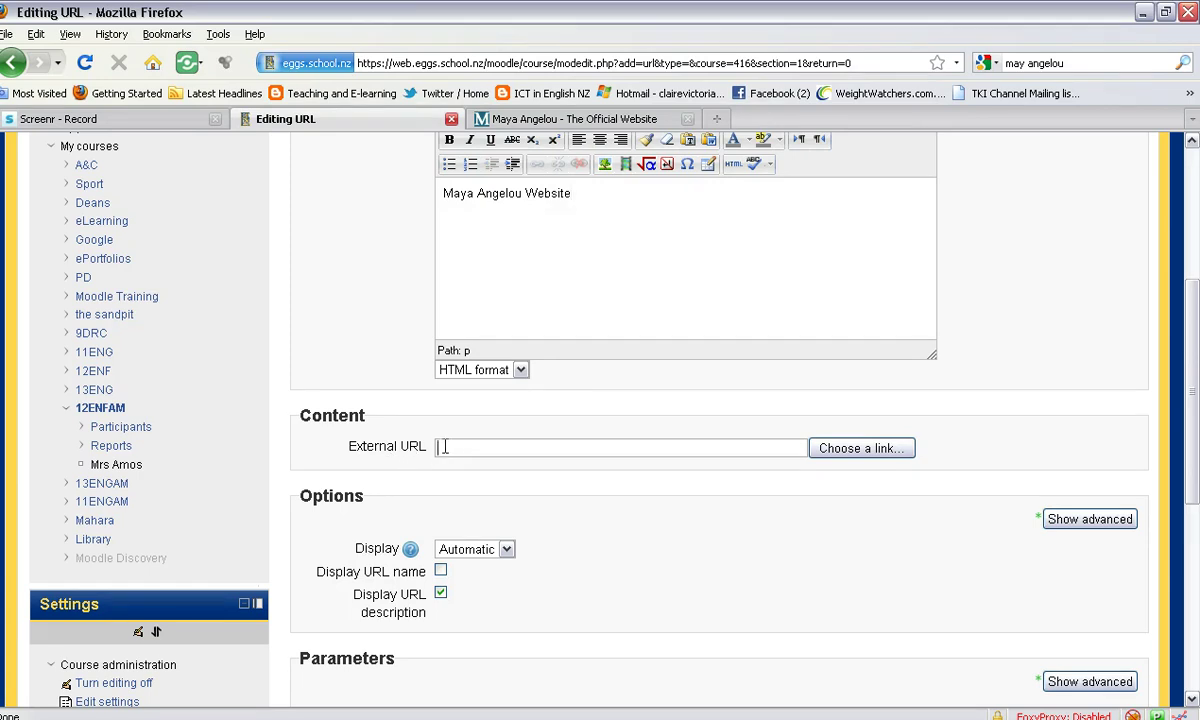
{"action": "right_click", "coordinate": [446, 447]}
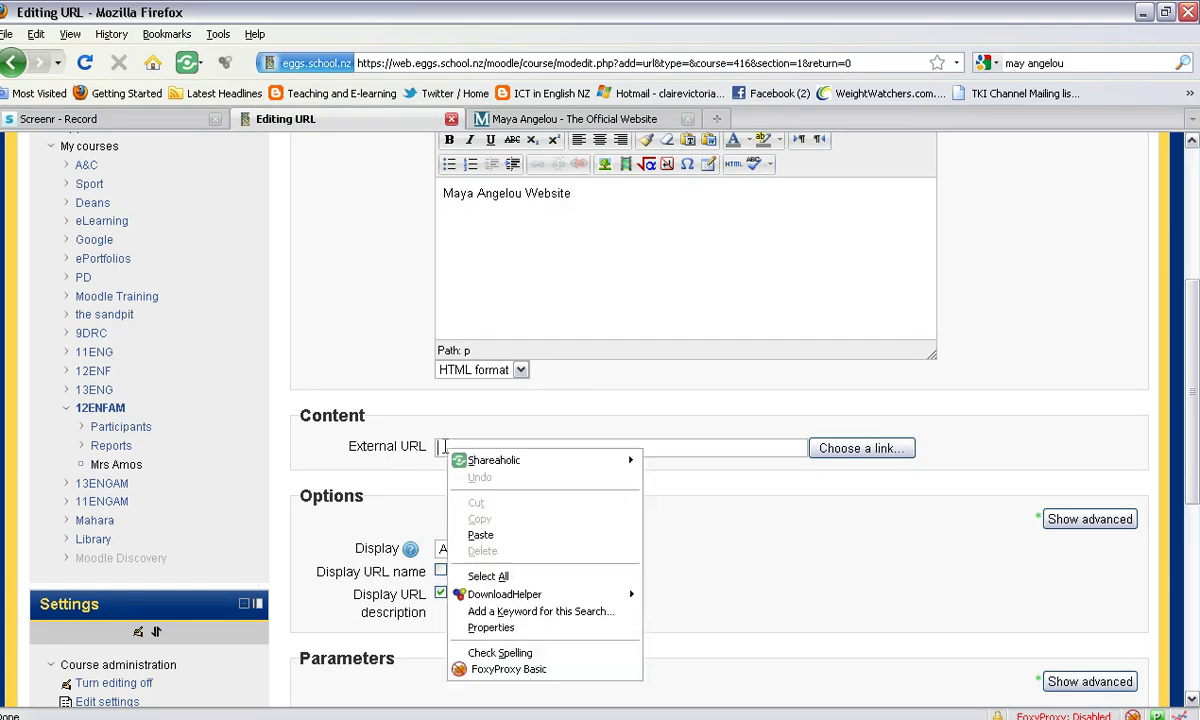
{"action": "left_click", "coordinate": [478, 535]}
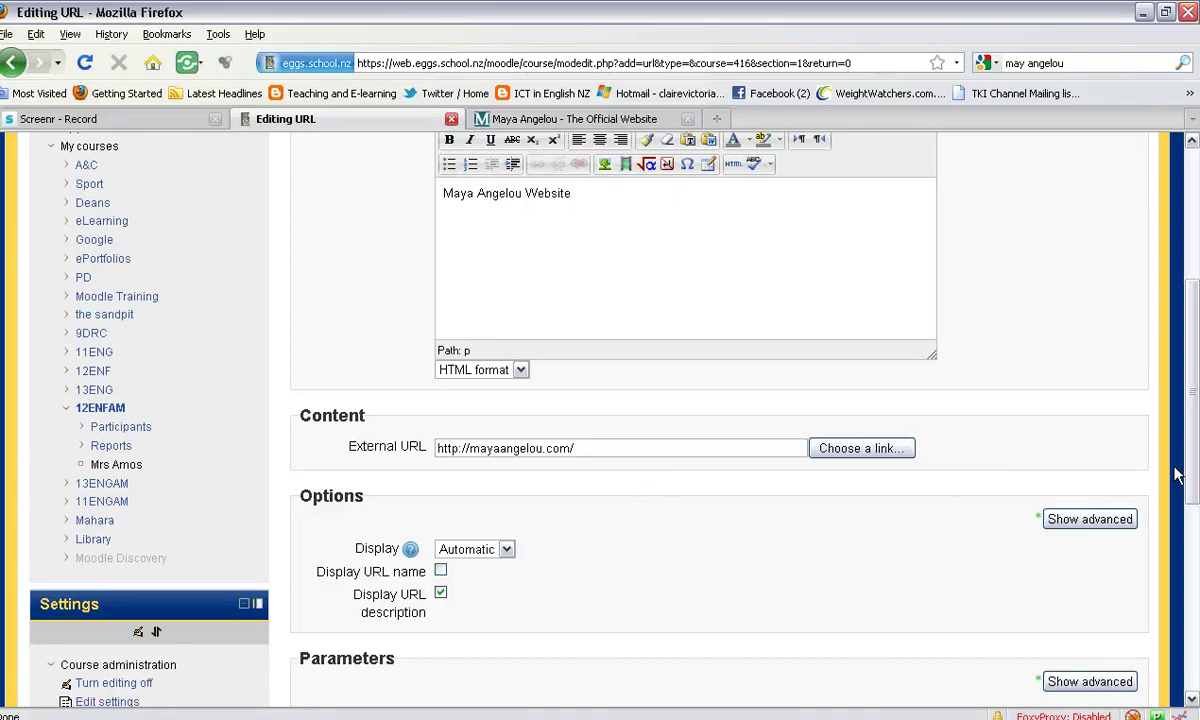
{"action": "left_click_drag", "start_coordinate": [1192, 470], "coordinate": [1194, 620]}
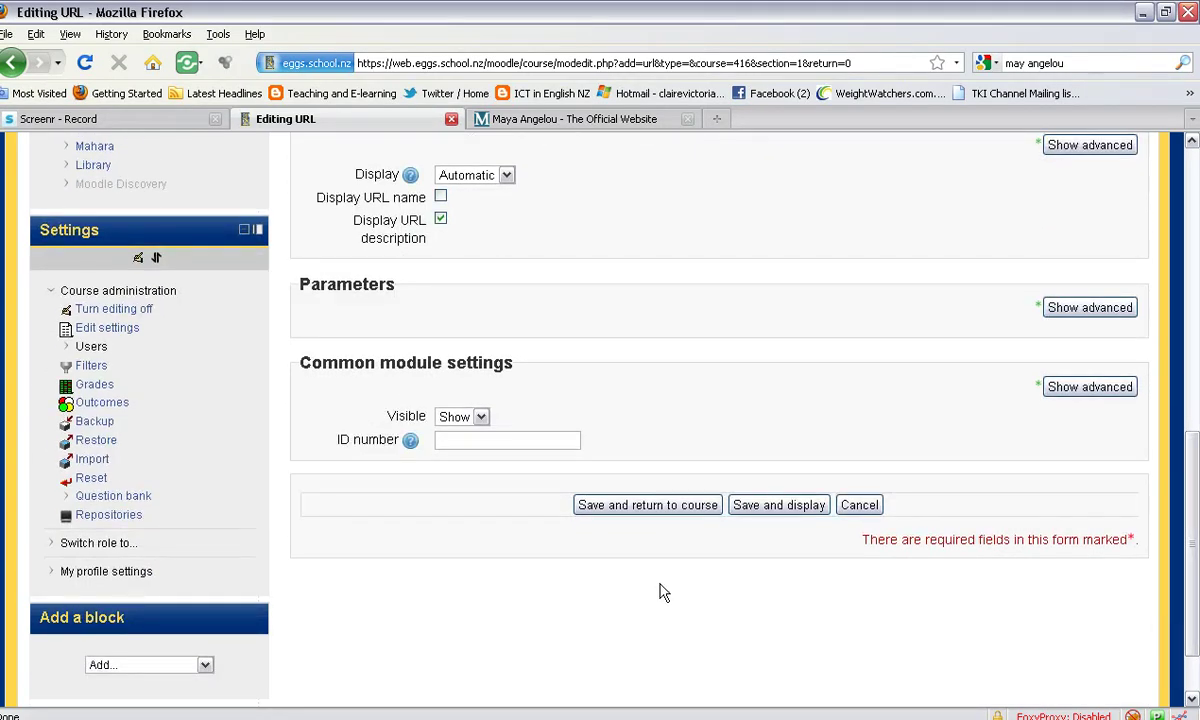
Save and return to the 12ENFAM course, confirming 'May Angelou Website' under Unit One: Poetry
{"action": "left_click", "coordinate": [613, 507]}
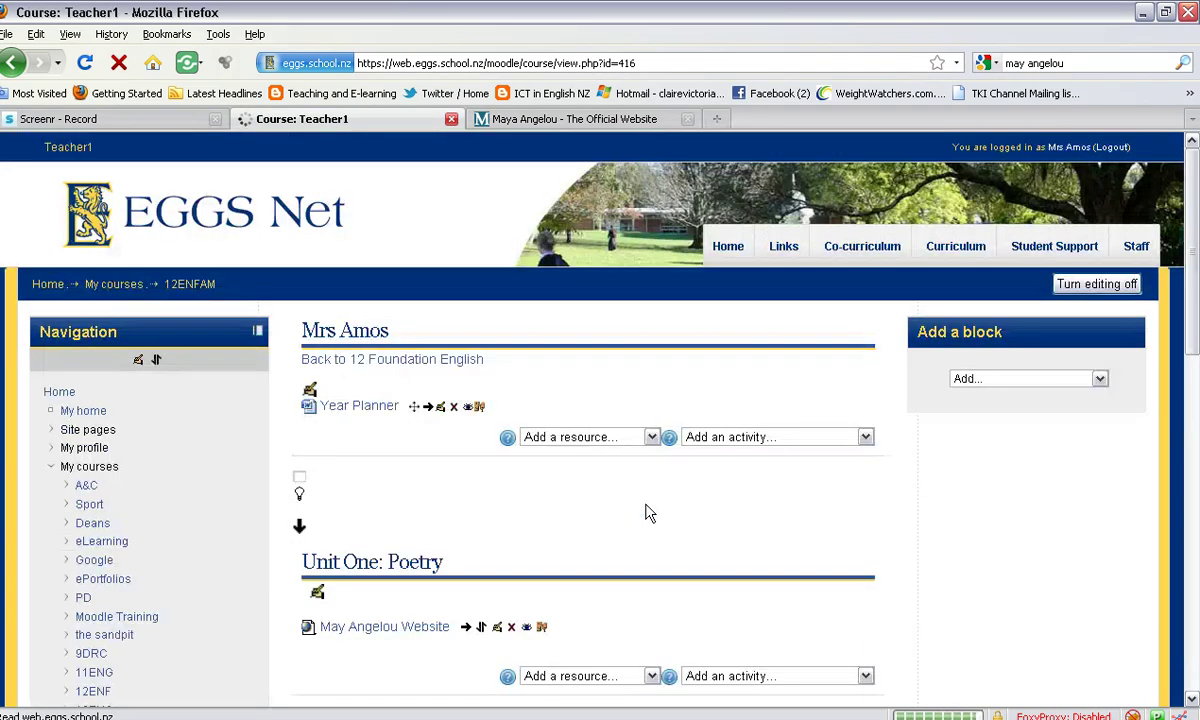
{"action": "scroll", "coordinate": [1196, 328], "scroll_direction": "down", "scroll_amount": 3}
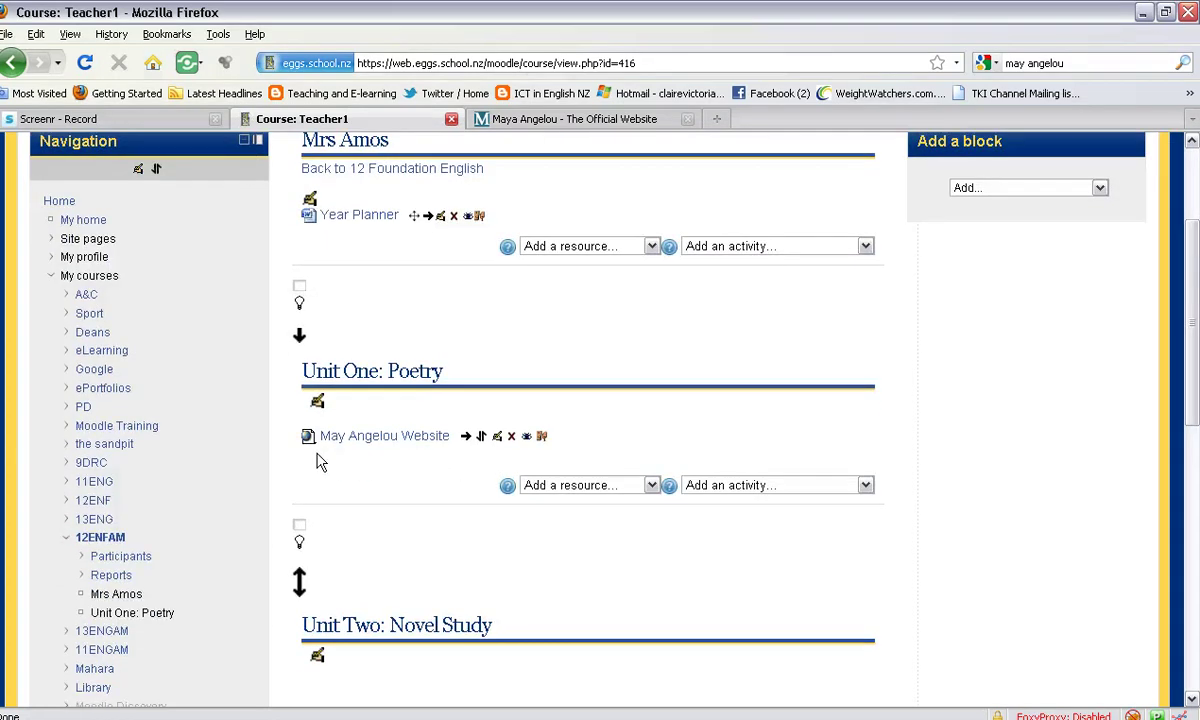